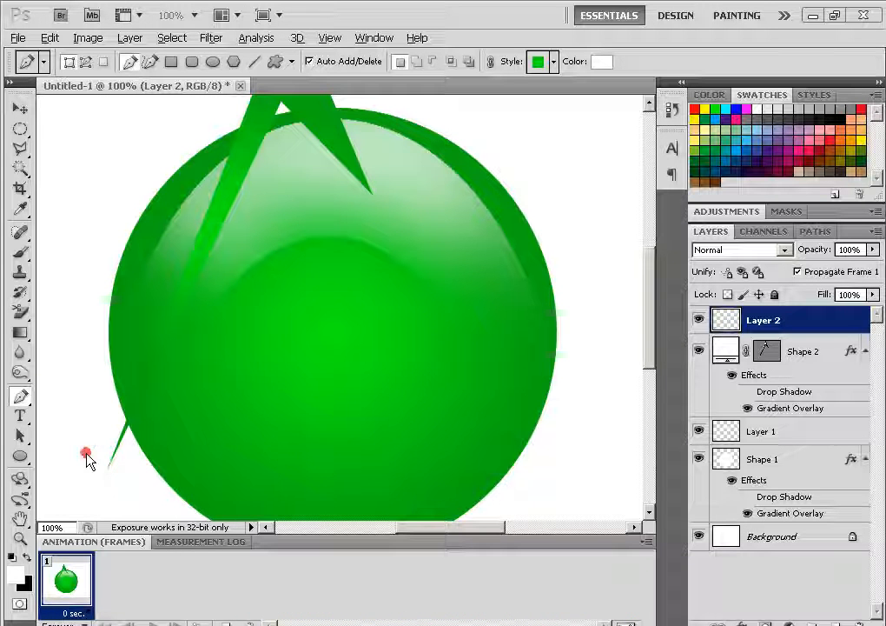
- Draw a four-point Pen shape layer along the inner edge of the emblem's long left leg to form its side face
{"action": "left_click", "coordinate": [105, 475]}
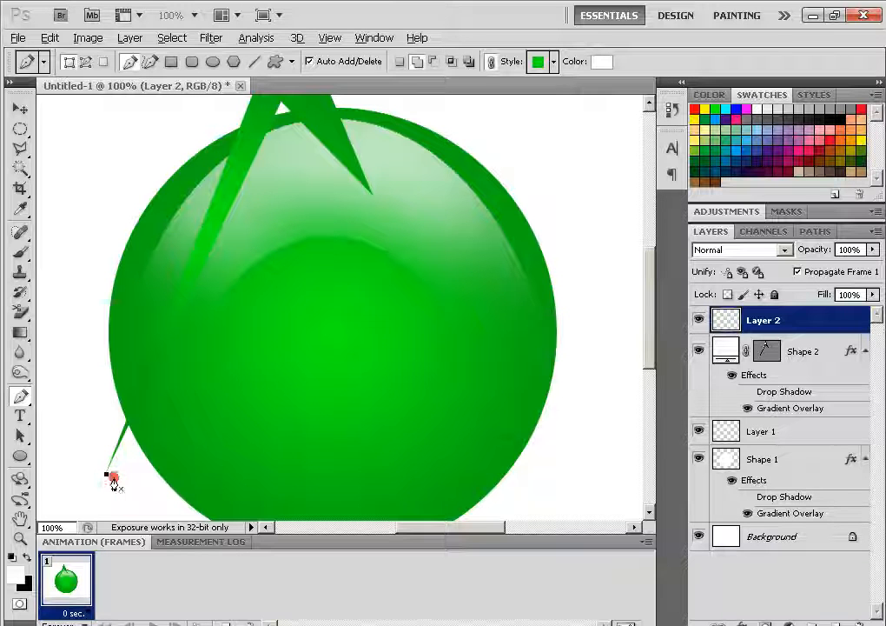
{"action": "left_click", "coordinate": [121, 496]}
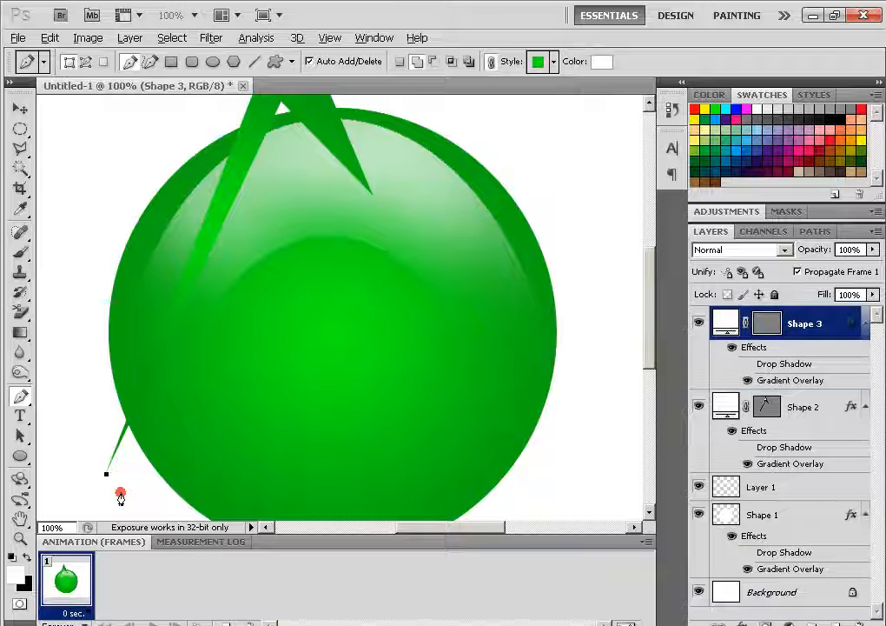
{"action": "left_click", "coordinate": [289, 154]}
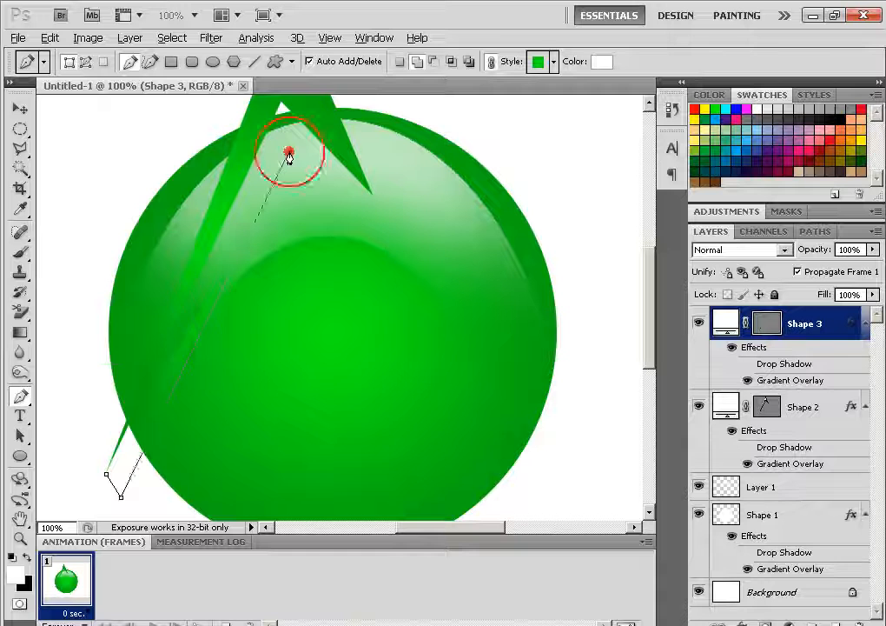
{"action": "left_click", "coordinate": [280, 106]}
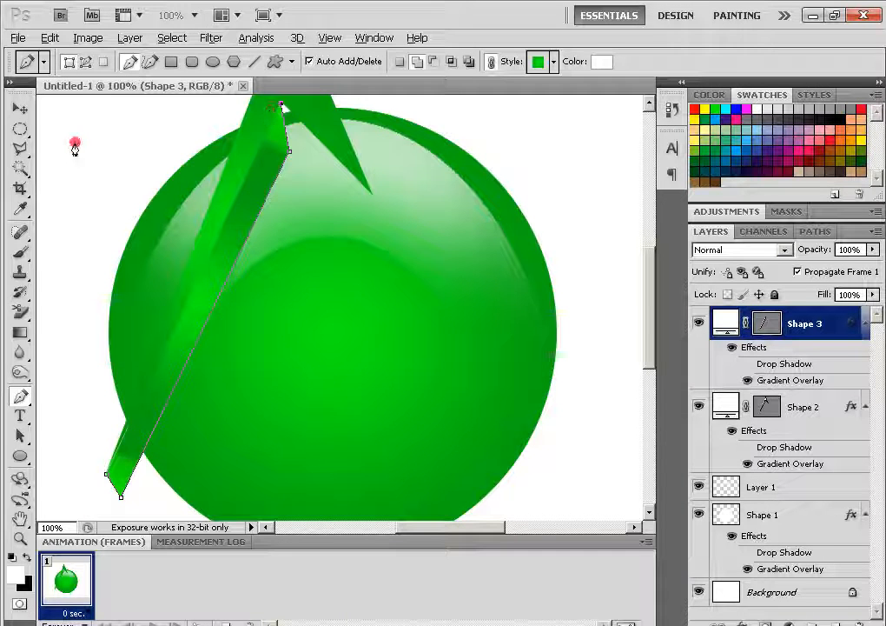
{"action": "key", "text": "Return"}
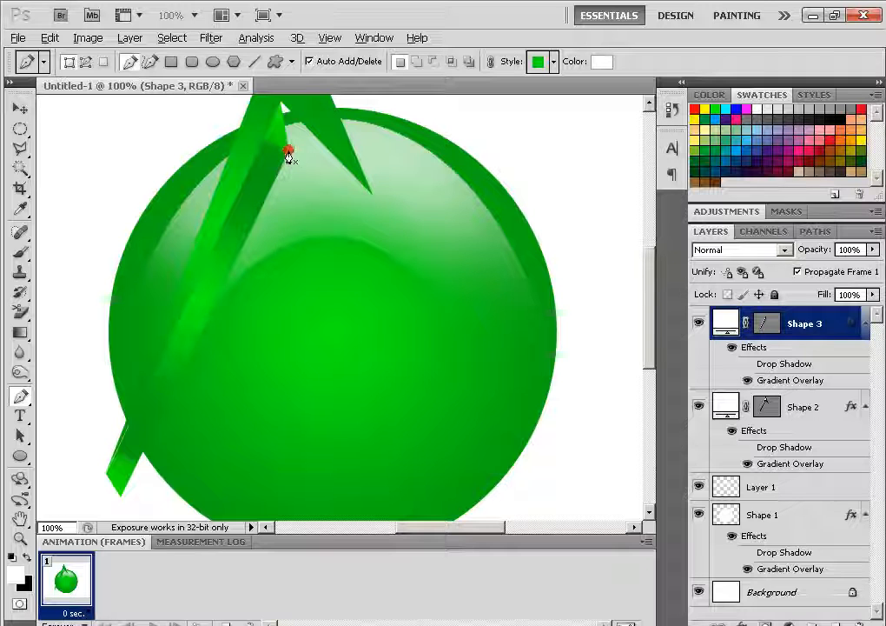
- Draw a four-point Pen shape layer along the lower edge of the emblem's short right leg to form its side face
{"action": "left_click", "coordinate": [289, 152]}
{"action": "left_click", "coordinate": [366, 222]}
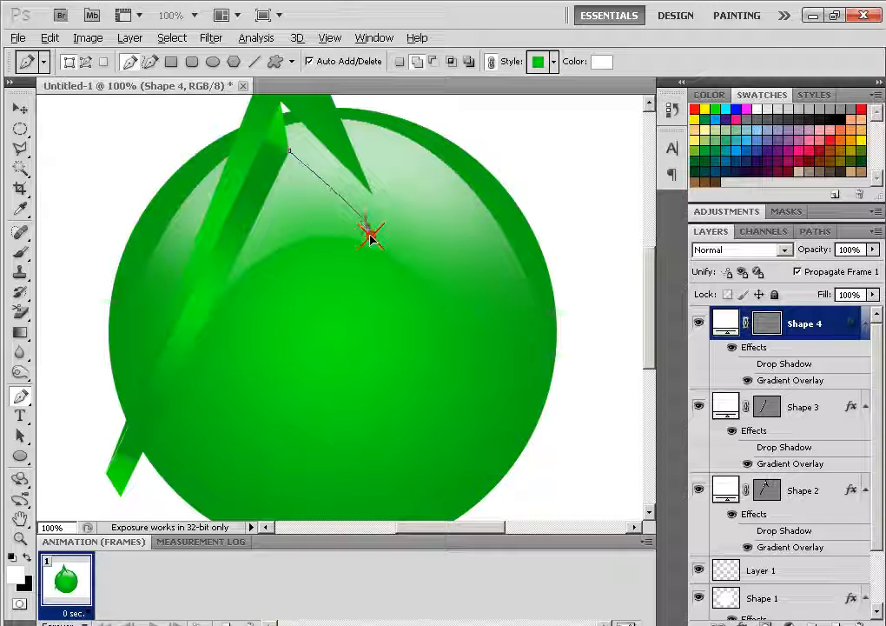
{"action": "left_click", "coordinate": [372, 193]}
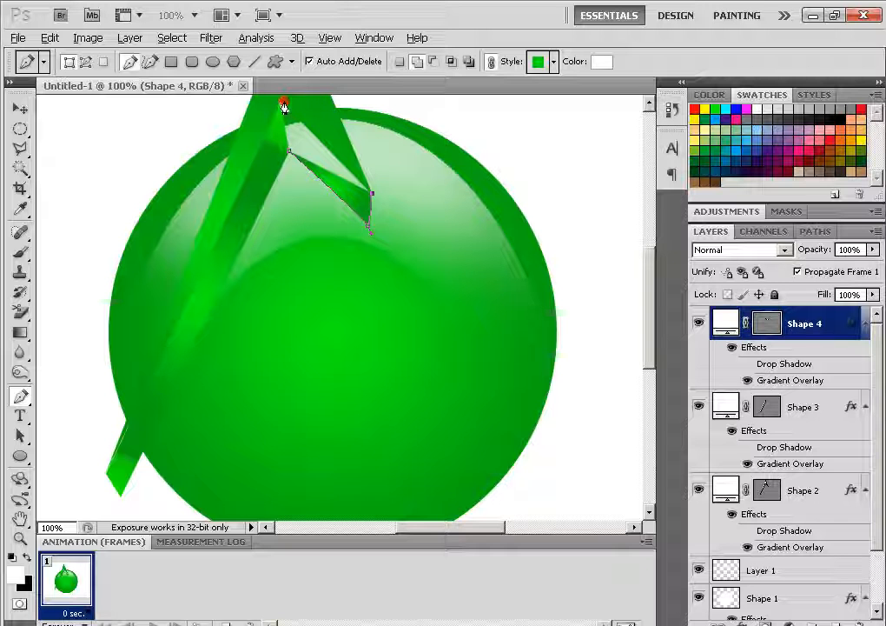
{"action": "left_click", "coordinate": [282, 106]}
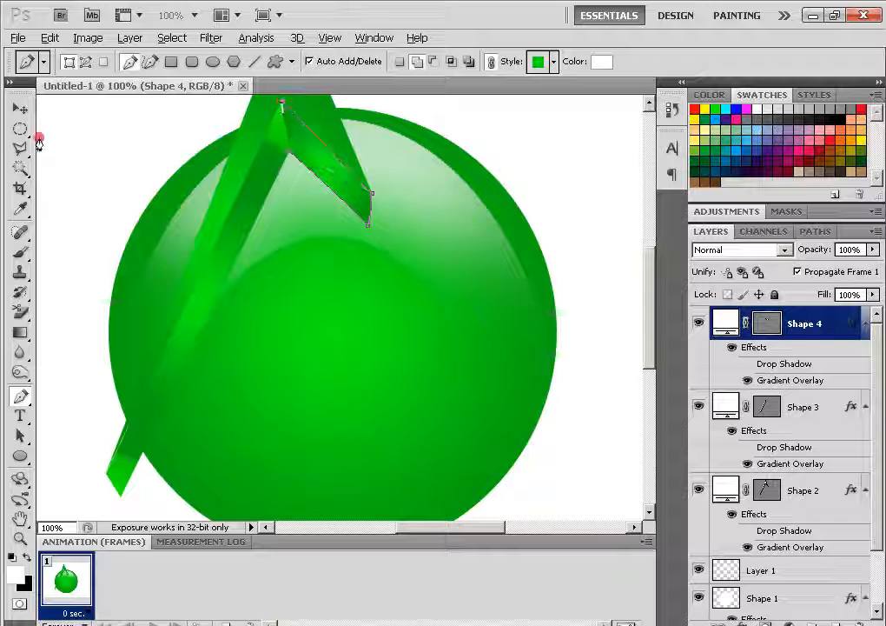
- Create a new empty layer above the Shape 4 layer
{"action": "left_click", "coordinate": [19, 108]}
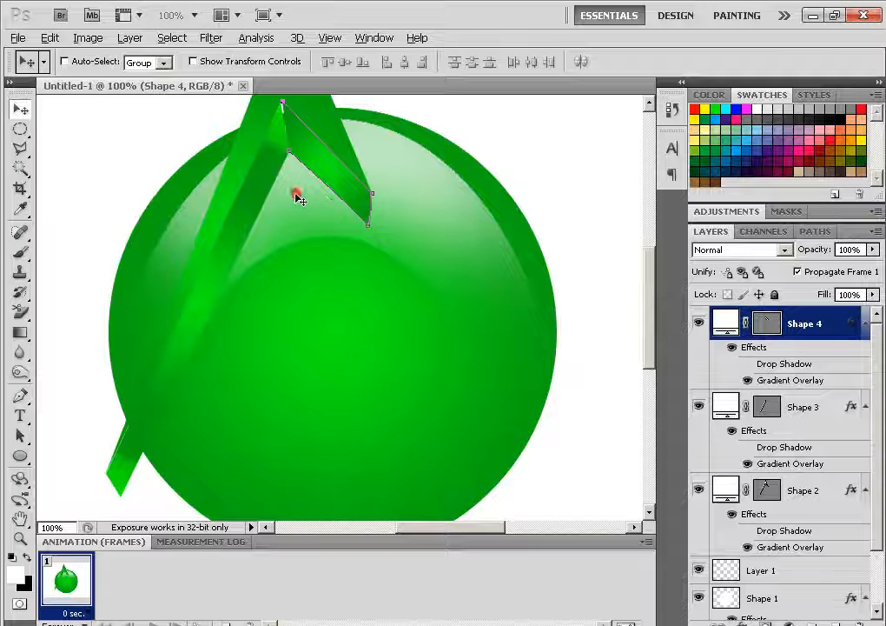
{"action": "key", "text": "ctrl+minus"}
{"action": "left_click", "coordinate": [19, 127]}
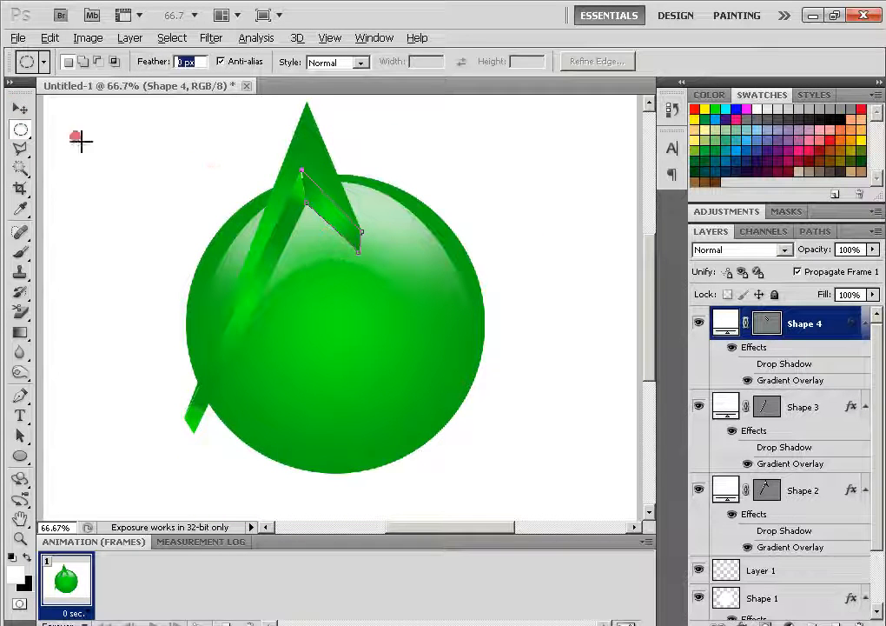
{"action": "left_click", "coordinate": [19, 108]}
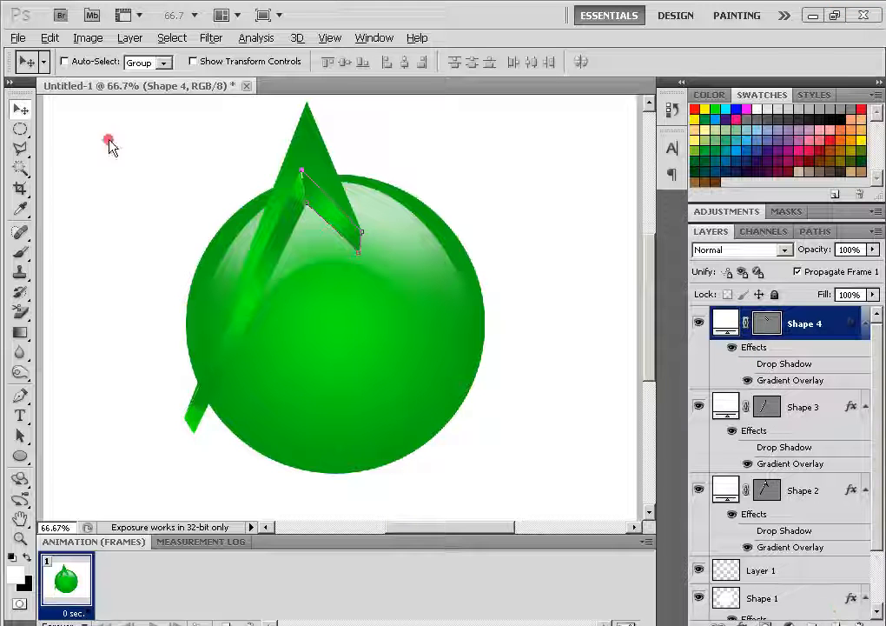
{"action": "left_click", "coordinate": [17, 110]}
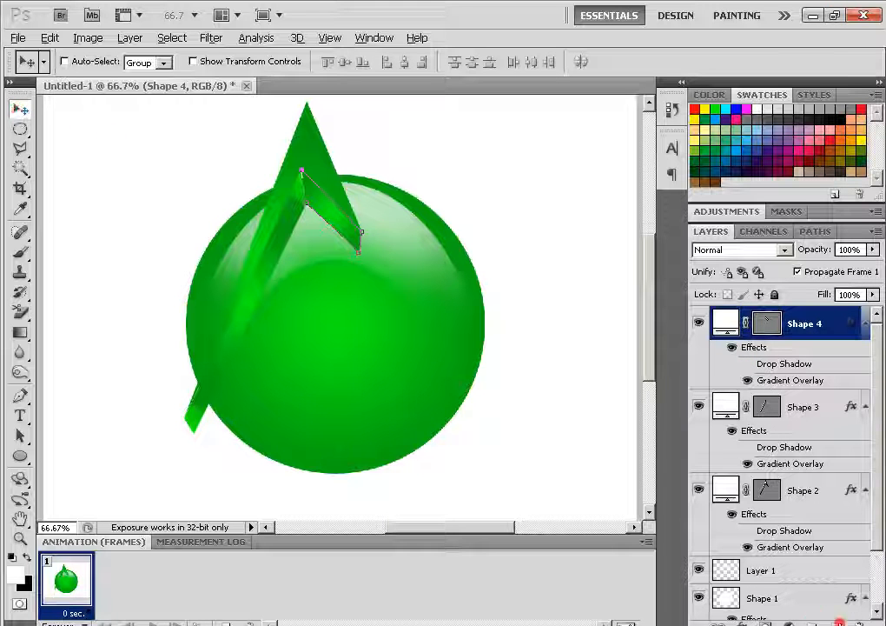
{"action": "left_click", "coordinate": [840, 622]}
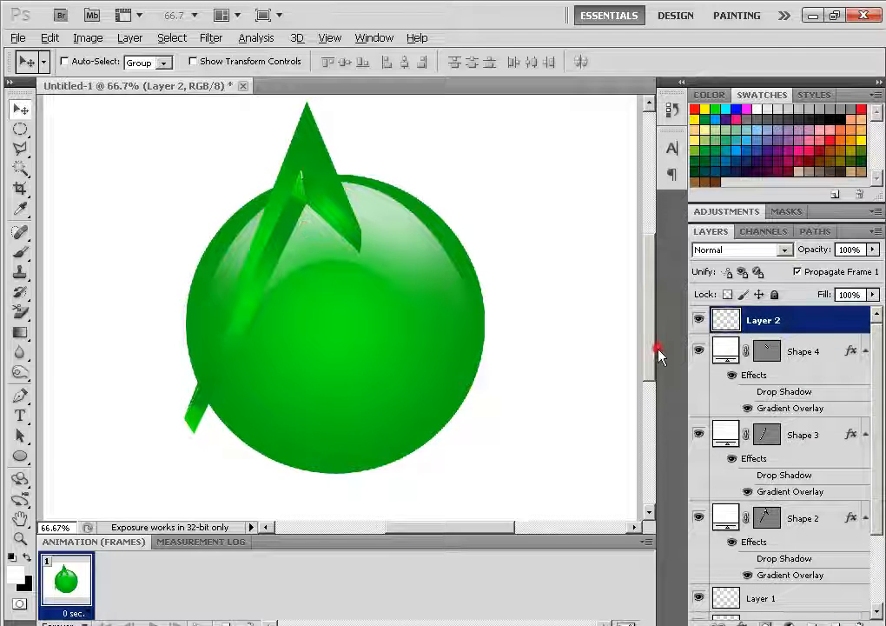
- Enlarge the short leg's side face on Shape 4 slightly with Free Transform
{"action": "left_click", "coordinate": [795, 351]}
{"action": "left_click", "coordinate": [352, 214]}
{"action": "key", "text": "ctrl+t"}
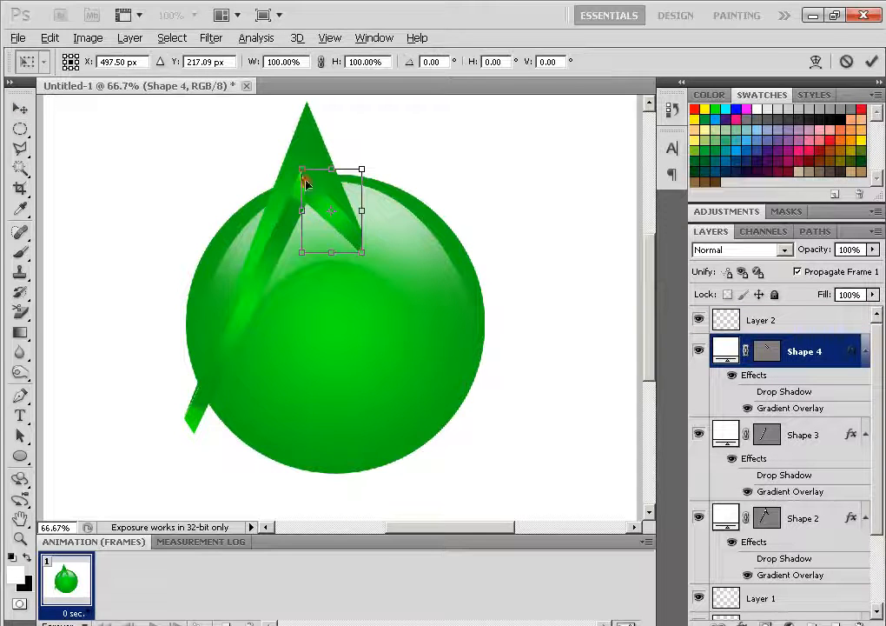
{"action": "left_click_drag", "start_coordinate": [296, 170], "coordinate": [292, 169]}
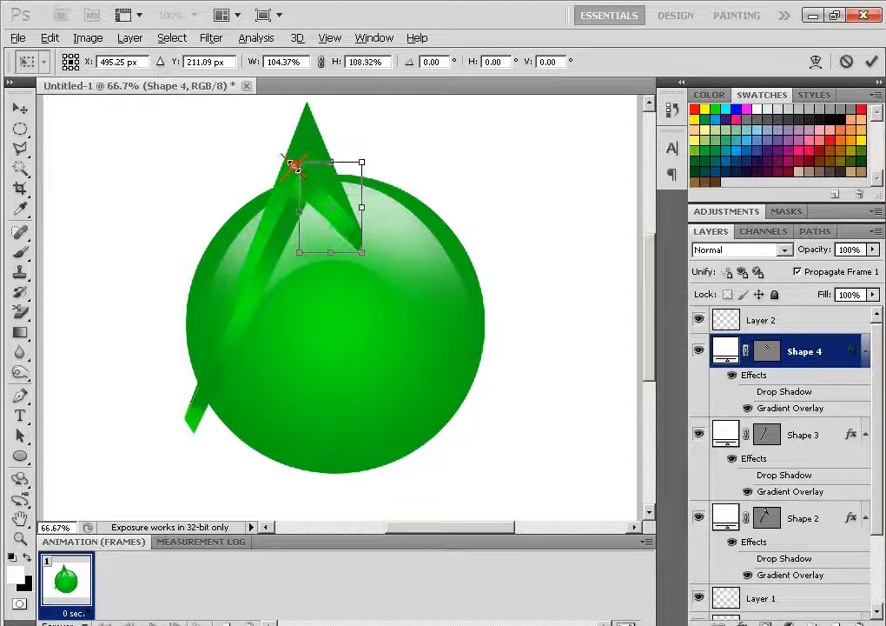
{"action": "double_click", "coordinate": [345, 214]}
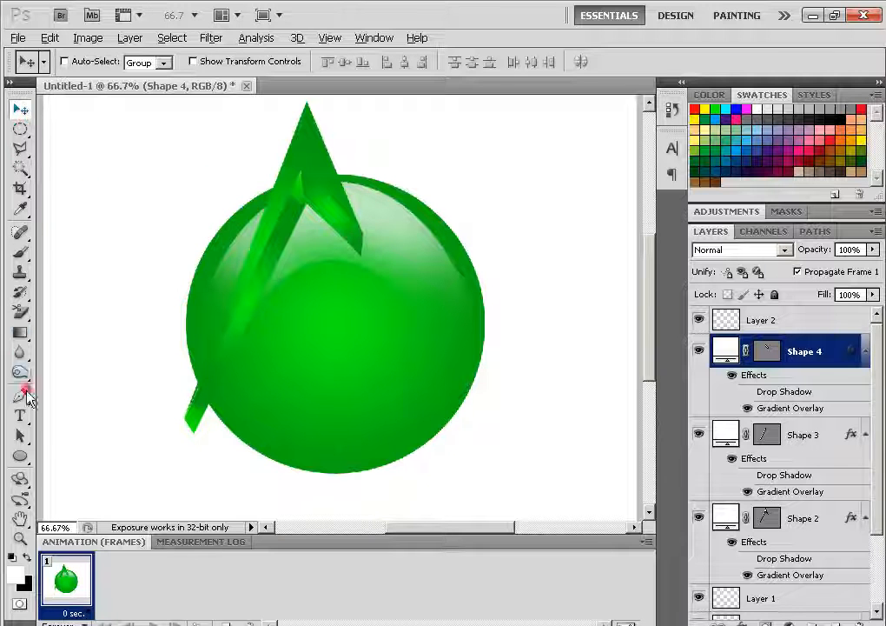
- Add the white Impact text "Add Text" across the sphere, size it to 117.01 pt and shift it slightly left
{"action": "left_click", "coordinate": [21, 417]}
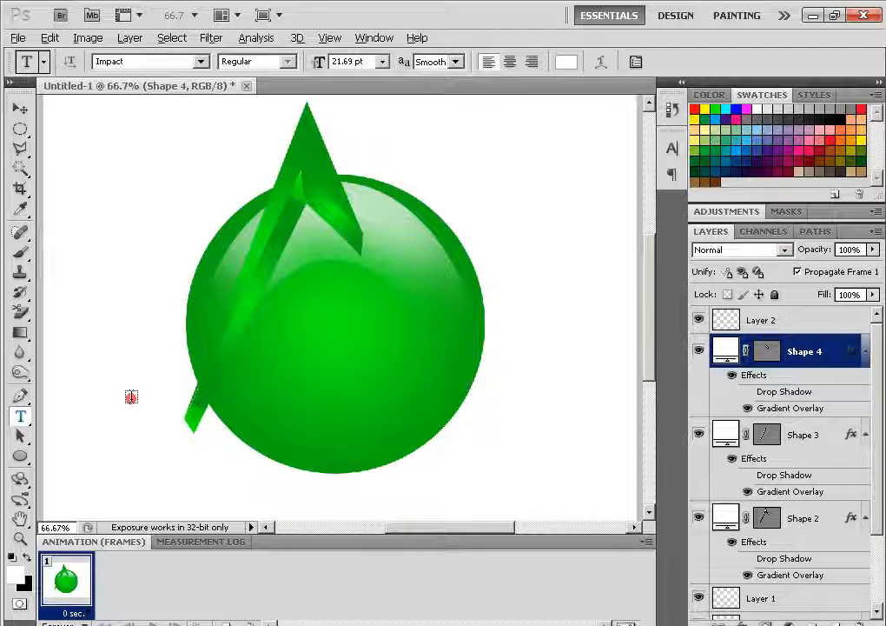
{"action": "left_click", "coordinate": [282, 369]}
{"action": "type", "text": "Aut Tex"}
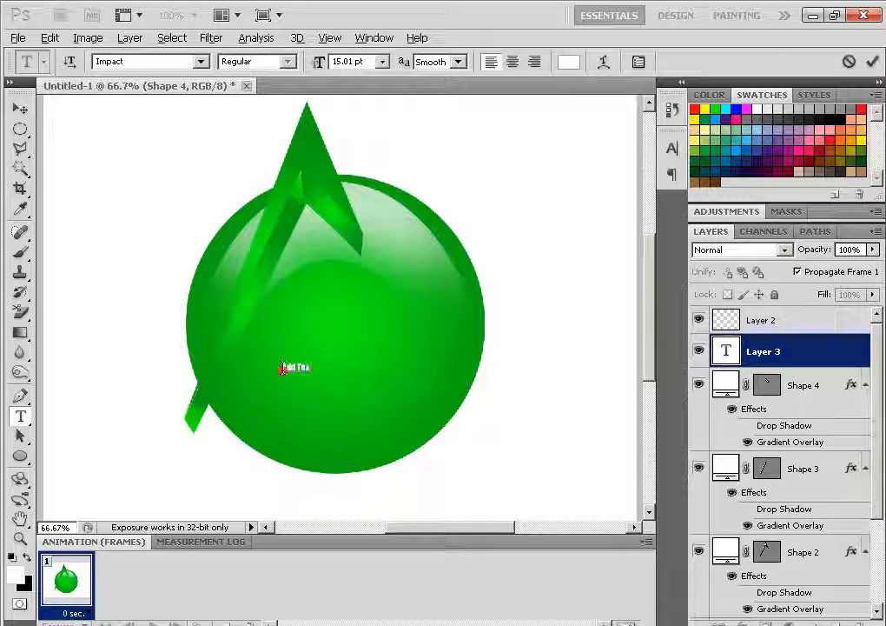
{"action": "key", "text": "ctrl+a"}
{"action": "left_click_drag", "start_coordinate": [319, 61], "coordinate": [406, 61]}
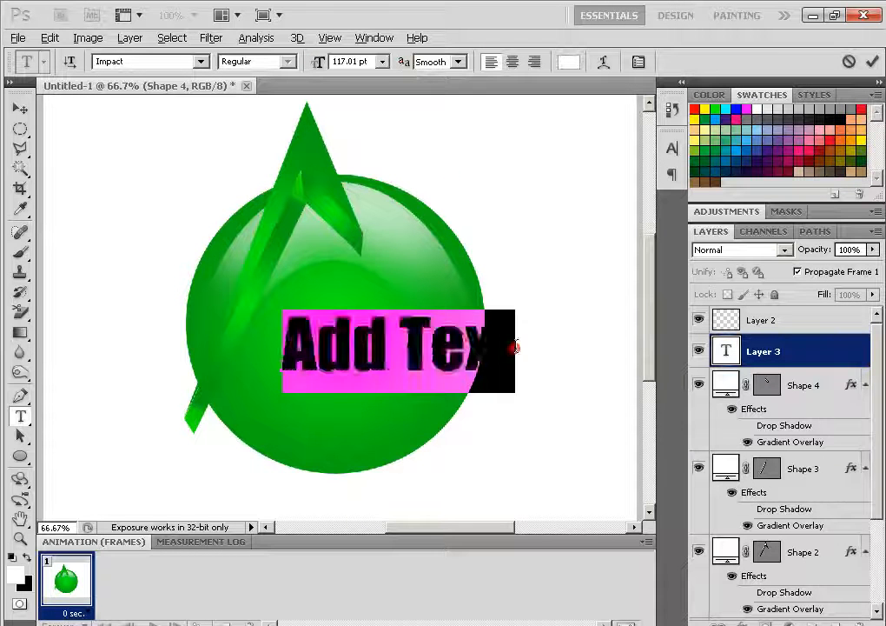
{"action": "left_click", "coordinate": [498, 352]}
{"action": "left_click_drag", "start_coordinate": [492, 351], "coordinate": [470, 351]}
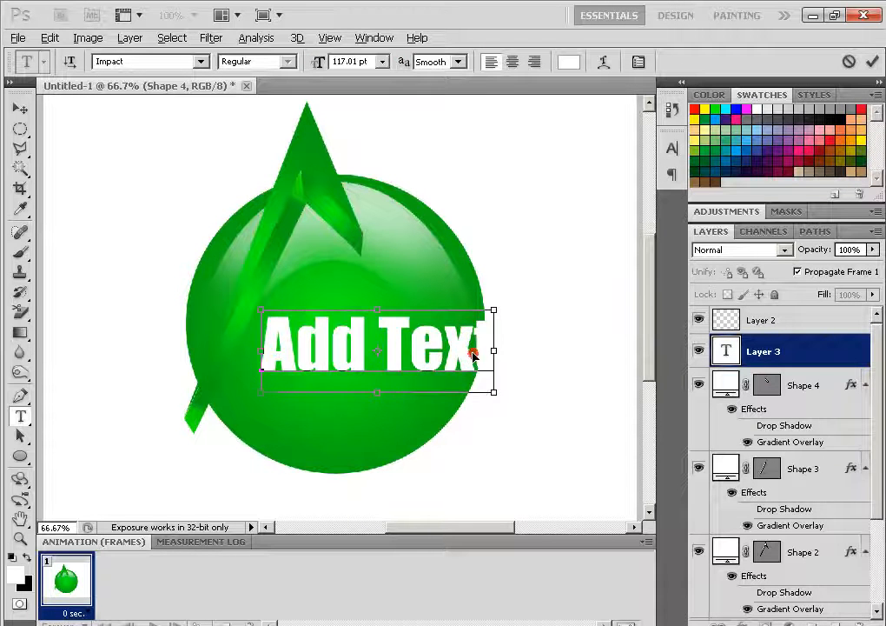
- Replace the wording with "Text" and enlarge it to about 146.37 pt
{"action": "key", "text": "ctrl+a"}
{"action": "type", "text": "T"}
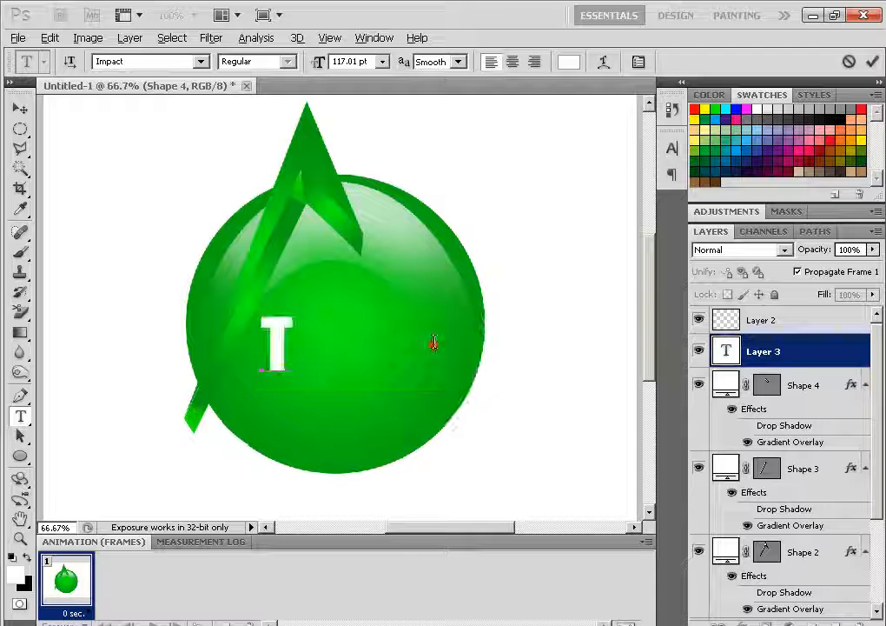
{"action": "type", "text": "ext"}
{"action": "key", "text": "ctrl"}
{"action": "left_click_drag", "start_coordinate": [383, 393], "coordinate": [466, 413]}
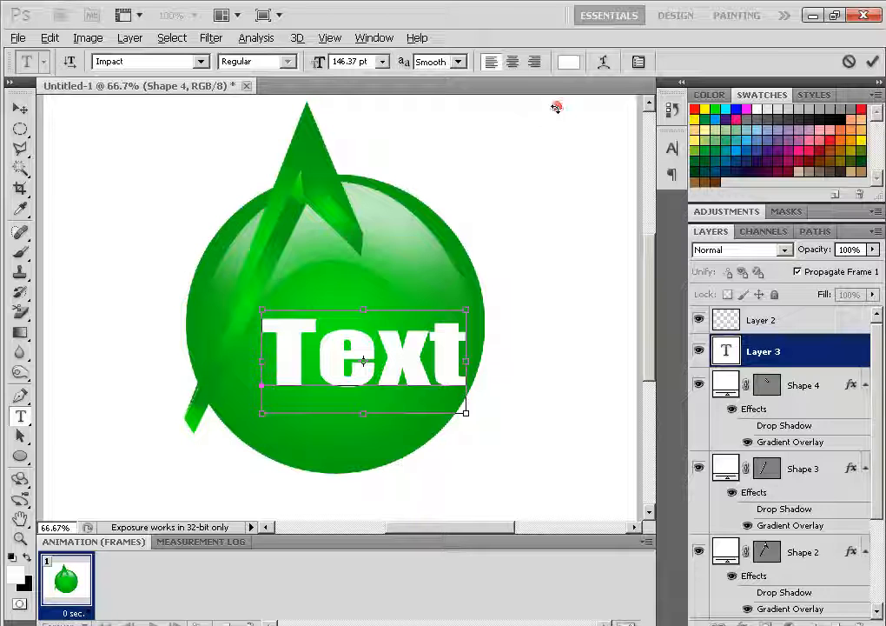
- Try the Shell Lower text warp style on the word, then choose the Inflate style instead
{"action": "left_click", "coordinate": [605, 61]}
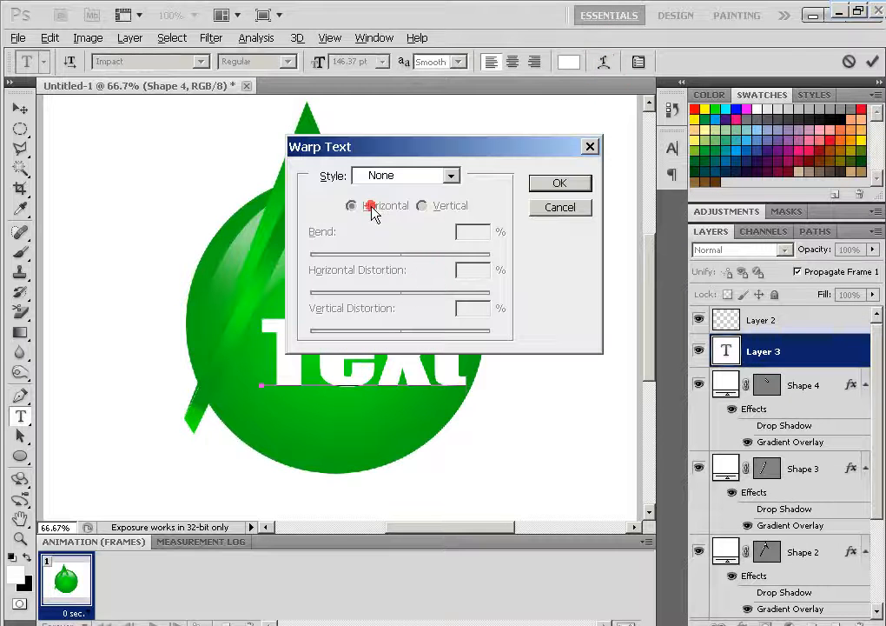
{"action": "left_click", "coordinate": [383, 182]}
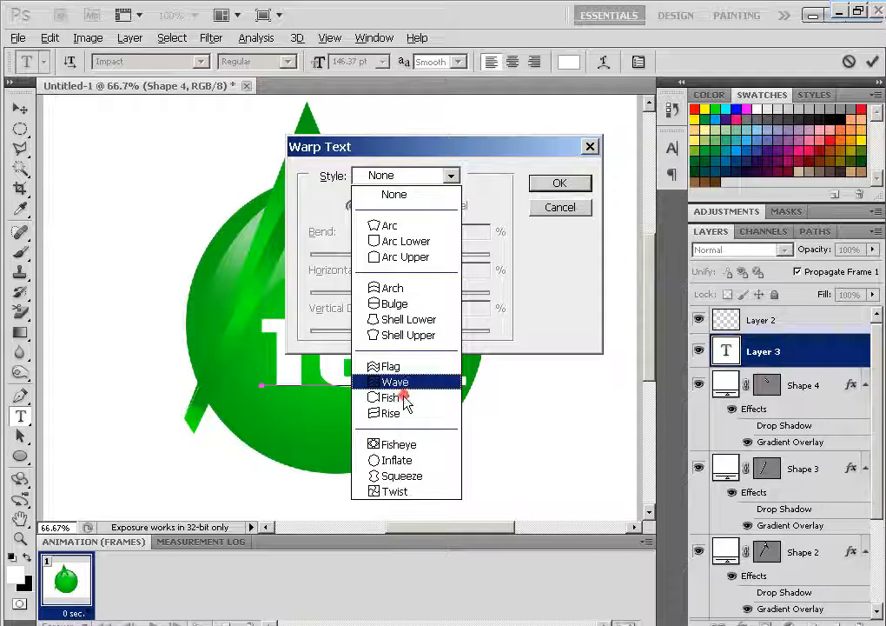
{"action": "left_click", "coordinate": [388, 319]}
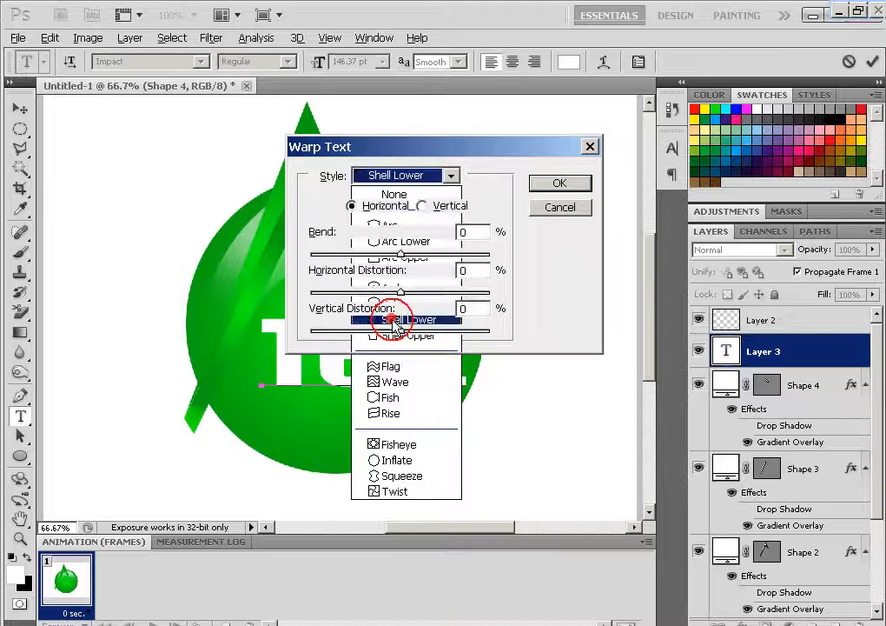
{"action": "left_click", "coordinate": [402, 175]}
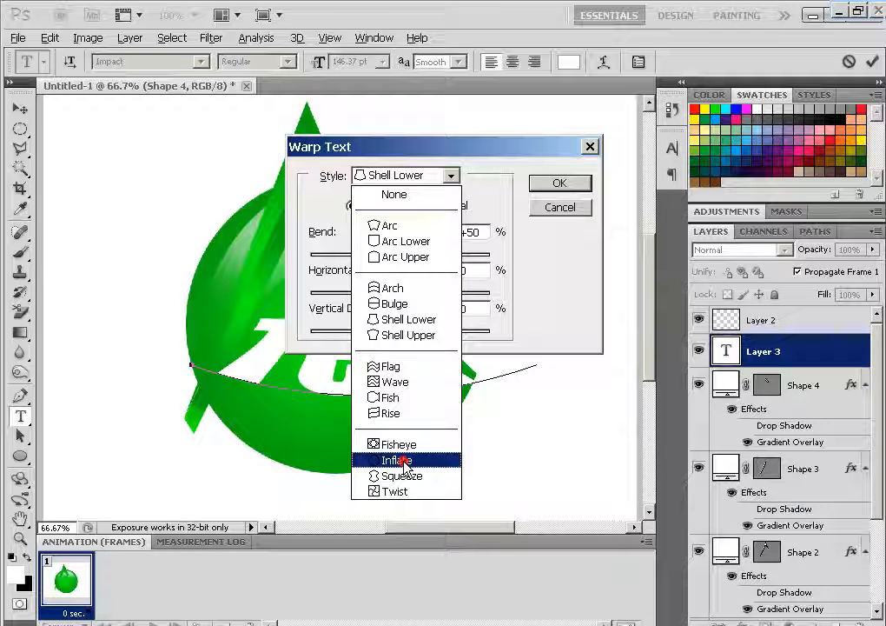
{"action": "left_click", "coordinate": [405, 460]}
{"action": "left_click", "coordinate": [415, 175]}
{"action": "left_click", "coordinate": [432, 149]}
- Apply the Inflate warp to the text with a bend of +60% and a horizontal distortion of +1%
{"action": "left_click_drag", "start_coordinate": [432, 149], "coordinate": [488, 426]}
{"action": "left_click_drag", "start_coordinate": [469, 531], "coordinate": [446, 532]}
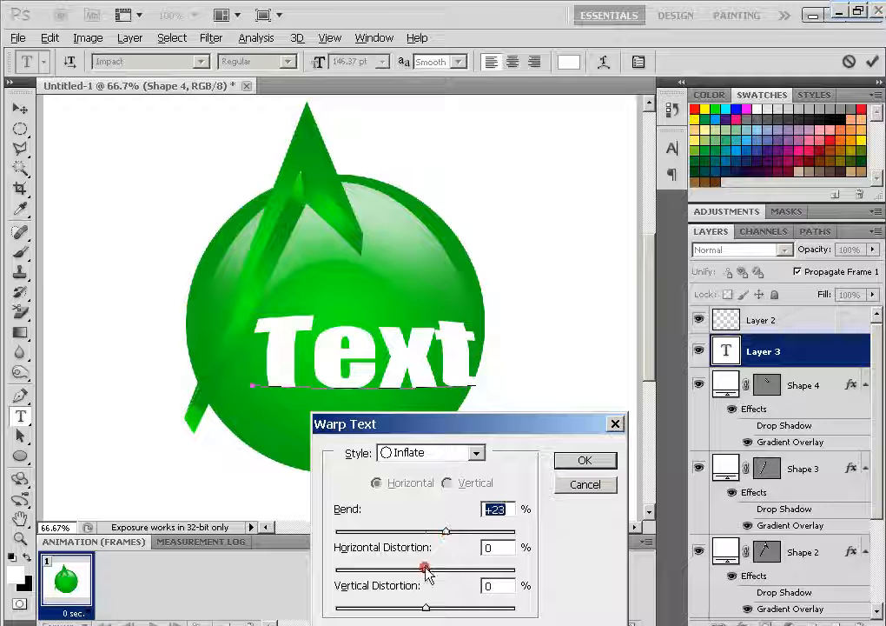
{"action": "left_click_drag", "start_coordinate": [425, 571], "coordinate": [480, 531]}
{"action": "left_click", "coordinate": [569, 469]}
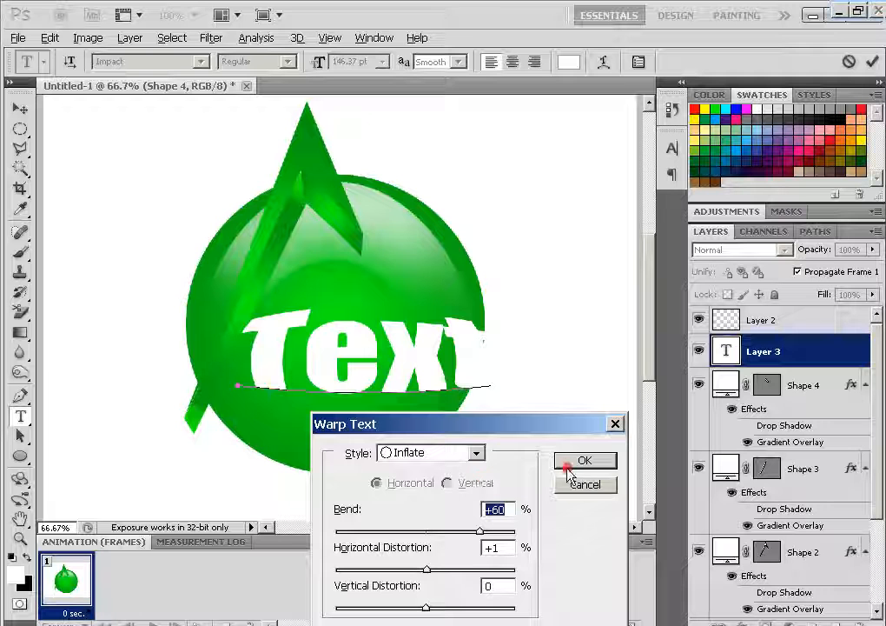
{"action": "left_click", "coordinate": [569, 459]}
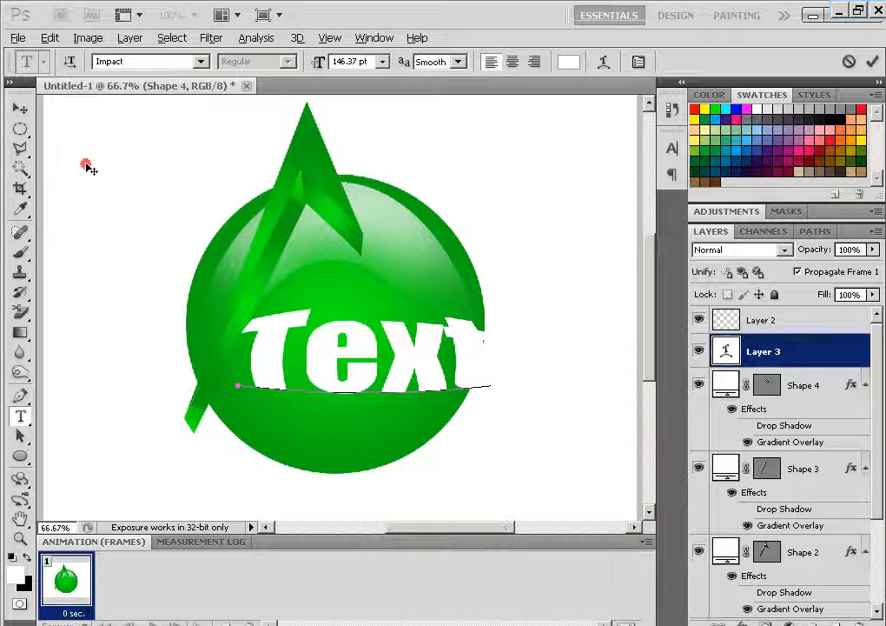
- Center the warped text on the sphere and place its layer beneath the Shape 2 layer, behind the emblem
{"action": "left_click", "coordinate": [19, 107]}
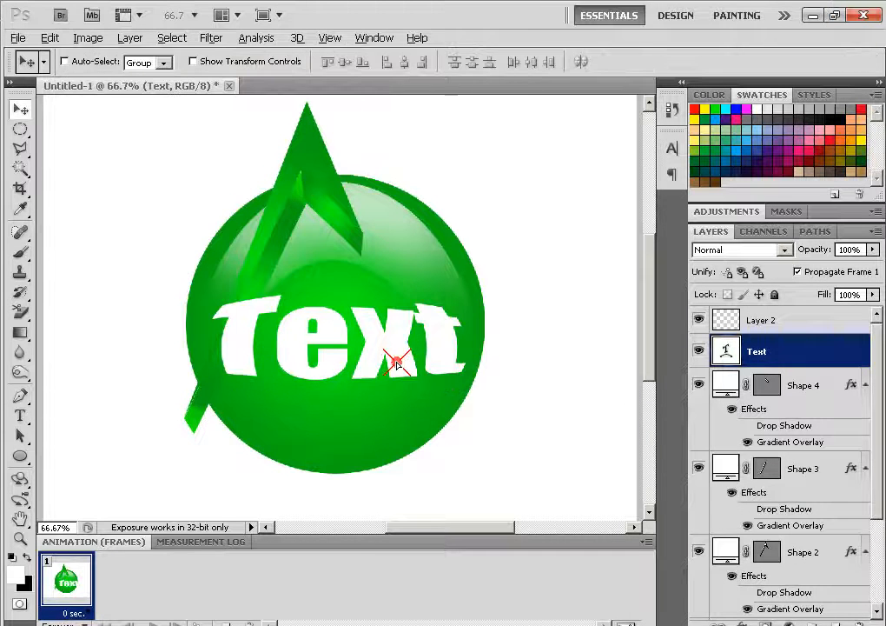
{"action": "left_click_drag", "start_coordinate": [797, 351], "coordinate": [809, 579]}
{"action": "left_click_drag", "start_coordinate": [429, 354], "coordinate": [425, 341]}
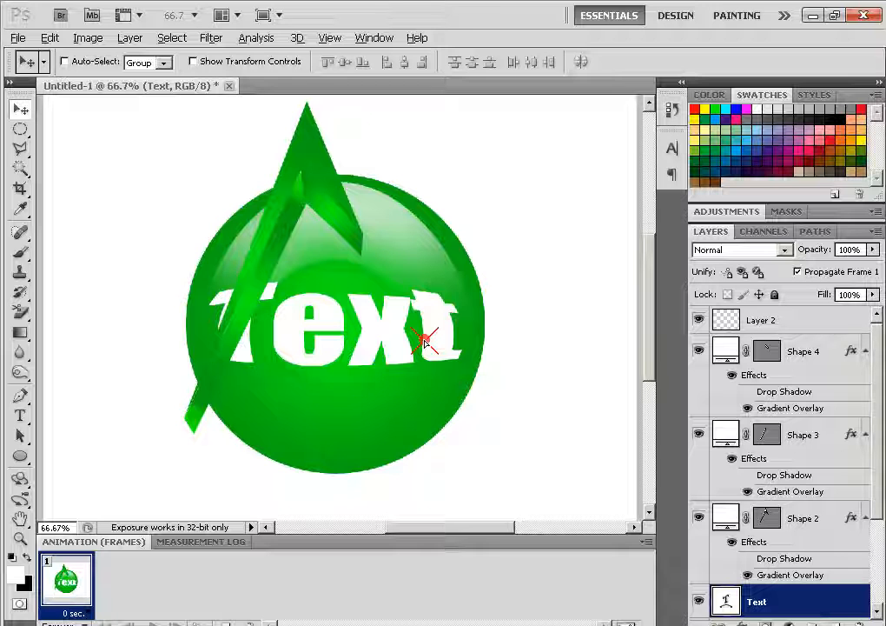
{"action": "scroll", "coordinate": [332, 349], "scroll_direction": "down", "scroll_amount": 1}
{"action": "scroll", "coordinate": [331, 351], "scroll_direction": "up", "scroll_amount": 1}
{"action": "scroll", "coordinate": [341, 351], "scroll_direction": "up", "scroll_amount": 1}
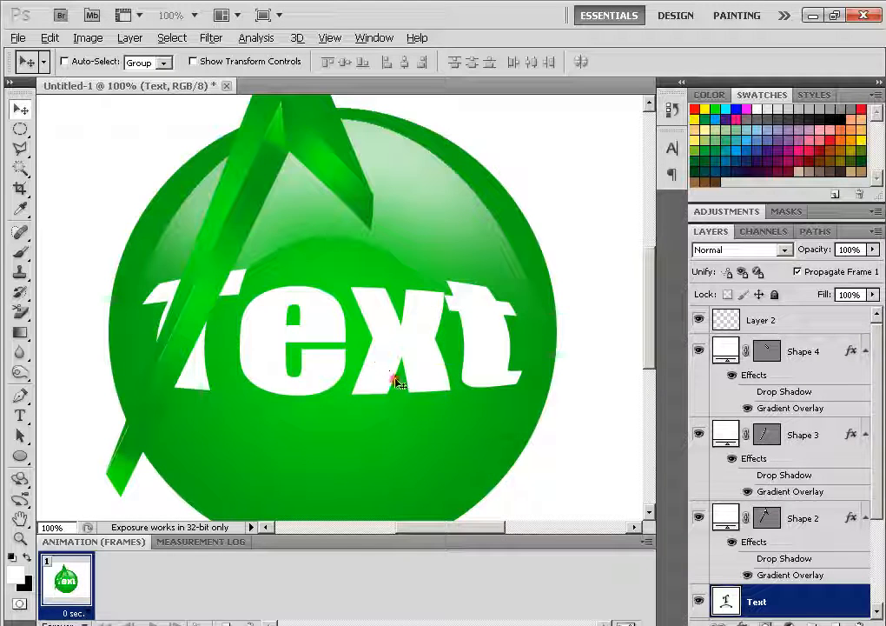
{"action": "scroll", "coordinate": [441, 386], "scroll_direction": "up", "scroll_amount": 1}
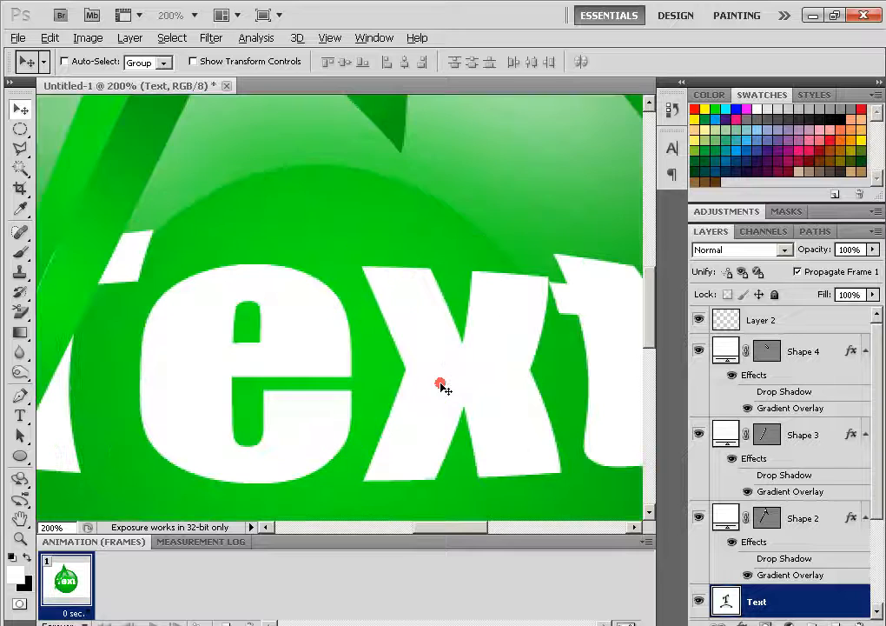
- Add a new layer above the text layer and enlarge the soft brush to 298 px
{"action": "scroll", "coordinate": [440, 385], "scroll_direction": "down", "scroll_amount": 3}
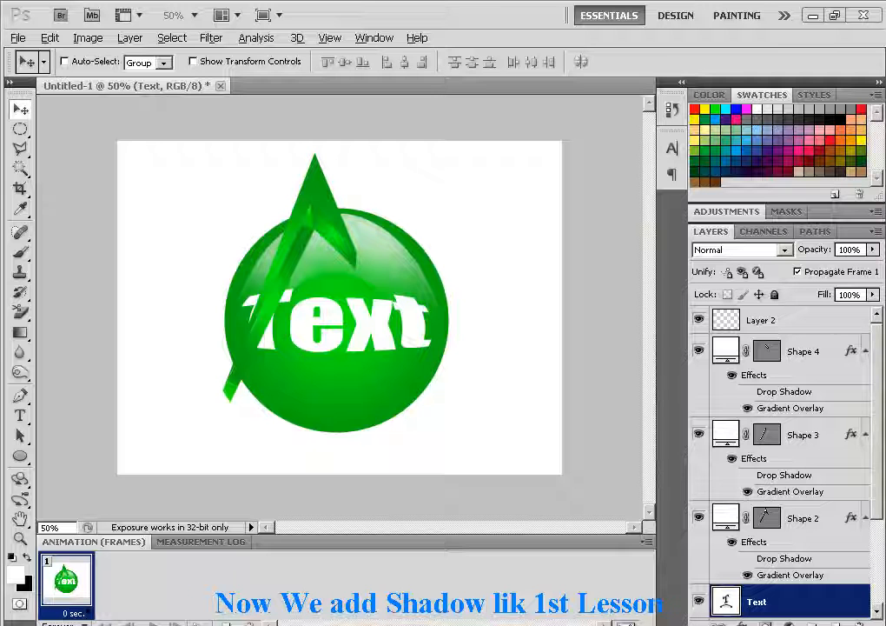
{"action": "left_click", "coordinate": [22, 254]}
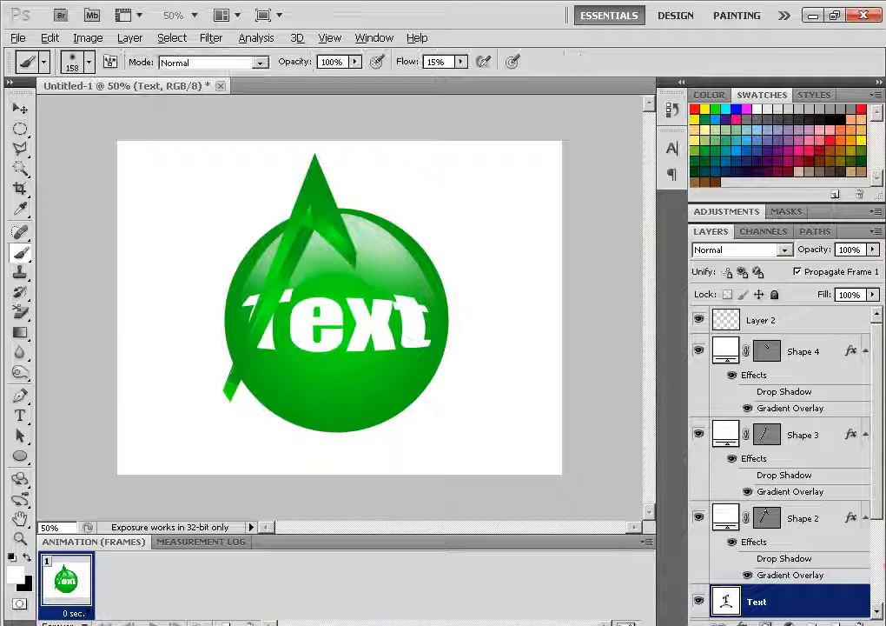
{"action": "left_click", "coordinate": [836, 619]}
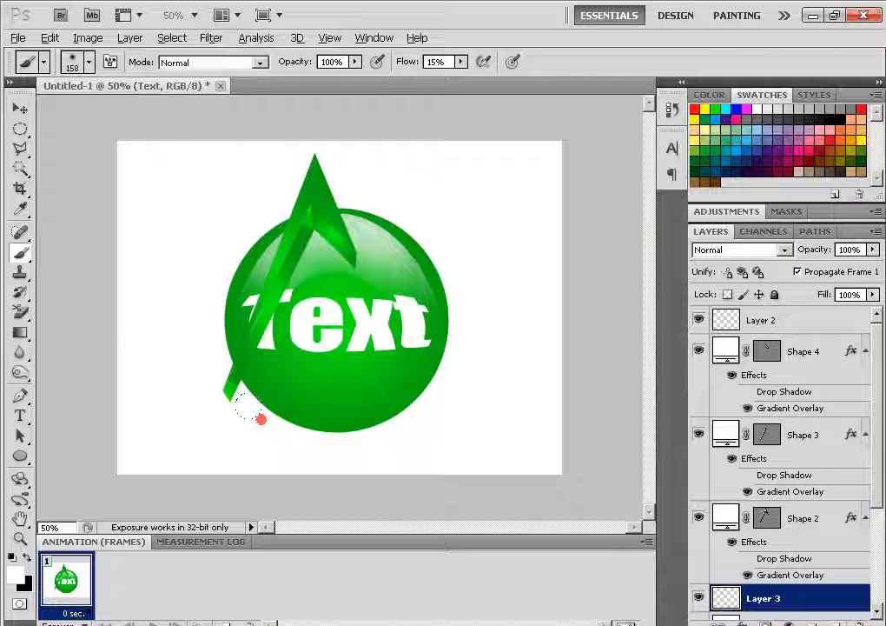
{"action": "right_click", "coordinate": [112, 235]}
{"action": "right_click", "coordinate": [210, 184]}
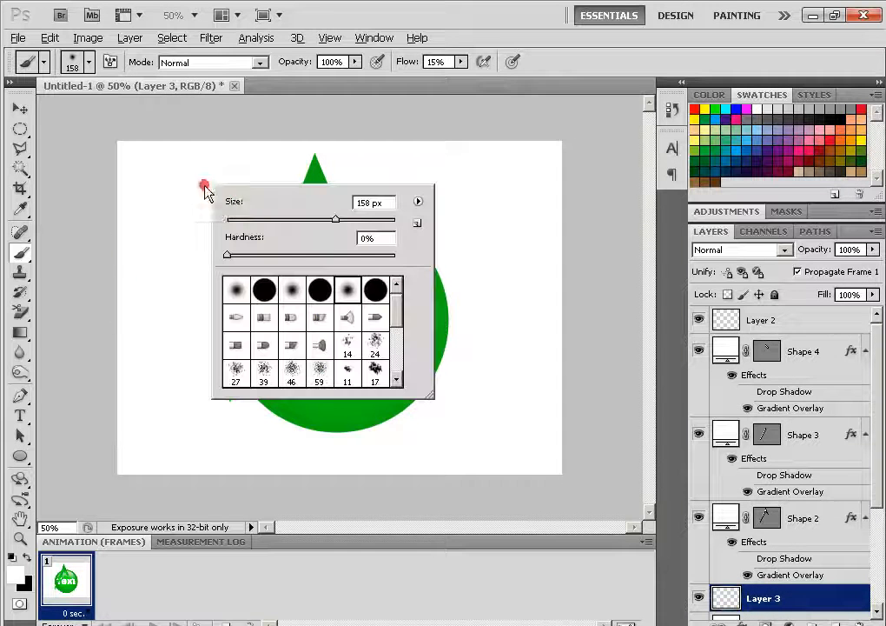
{"action": "left_click_drag", "start_coordinate": [336, 220], "coordinate": [362, 220]}
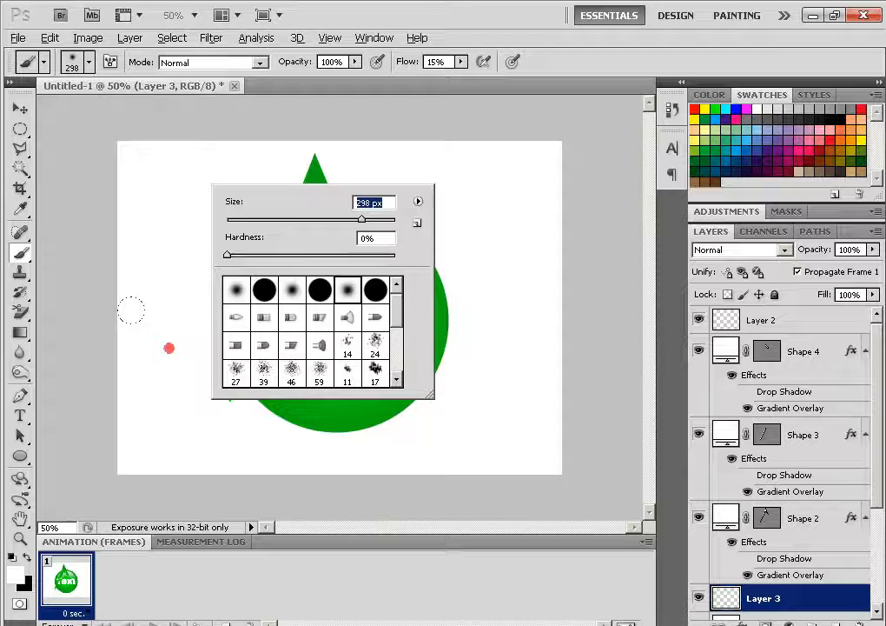
{"action": "left_click", "coordinate": [169, 348]}
- Paint a soft black shadow over the sphere's lower part and the area beneath it
{"action": "left_click", "coordinate": [27, 556]}
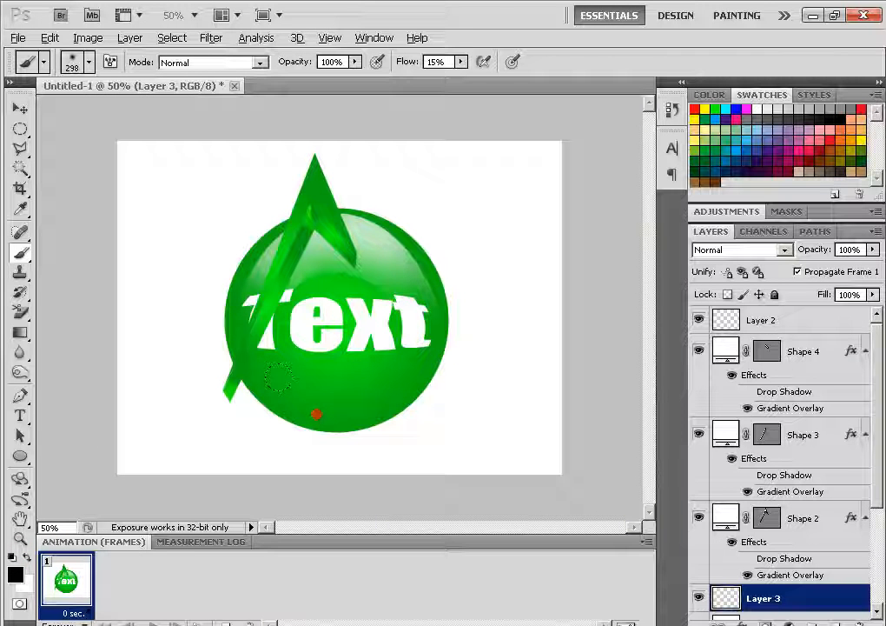
{"action": "mouse_move", "coordinate": [274, 378]}
{"action": "left_mouse_down"}
{"action": "mouse_move", "coordinate": [259, 441]}
{"action": "mouse_move", "coordinate": [382, 422]}
{"action": "left_mouse_up"}
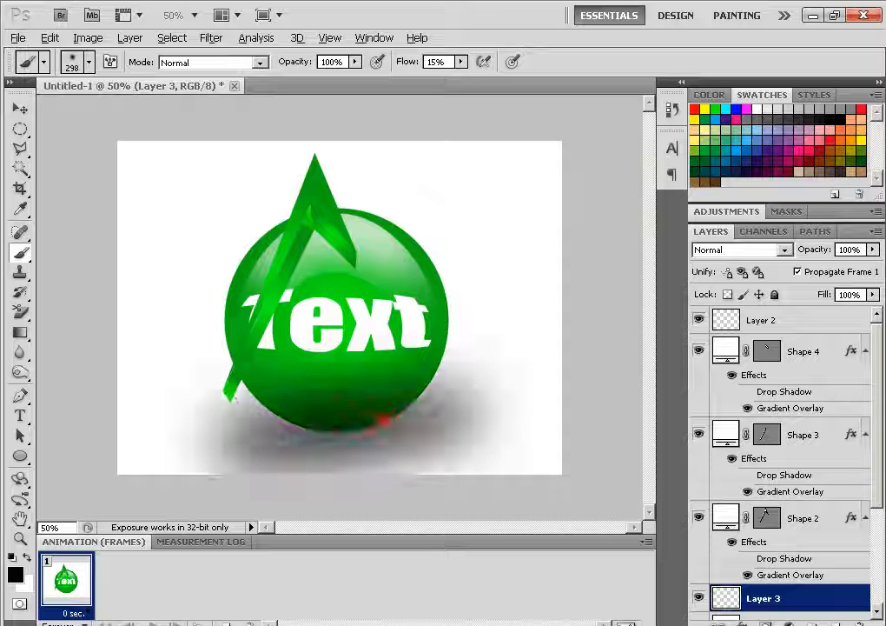
{"action": "mouse_move", "coordinate": [239, 407]}
{"action": "left_mouse_down"}
{"action": "mouse_move", "coordinate": [322, 400]}
{"action": "mouse_move", "coordinate": [366, 372]}
{"action": "mouse_move", "coordinate": [358, 384]}
{"action": "mouse_move", "coordinate": [263, 378]}
{"action": "left_mouse_up"}
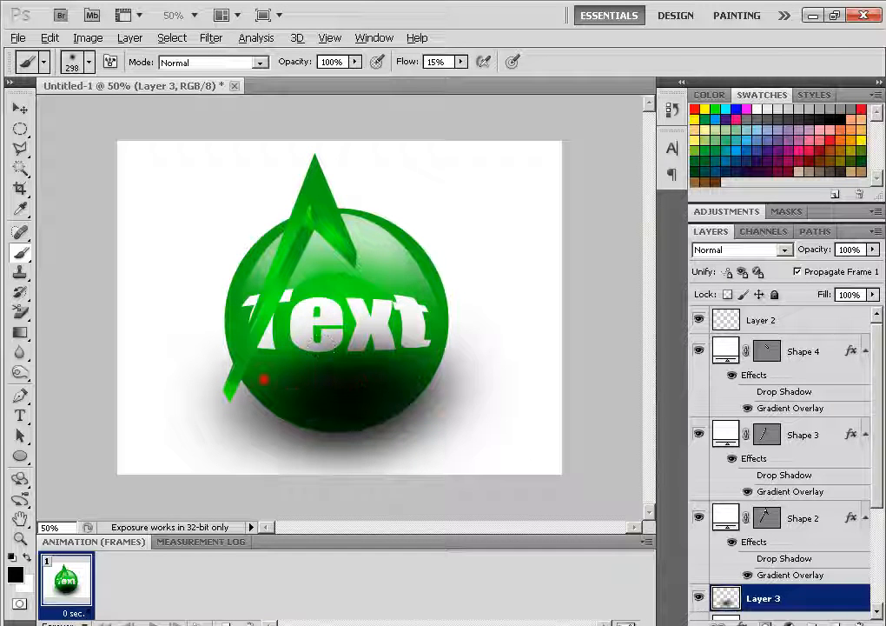
- Squash the painted shadow vertically with Free Transform into a flat ellipse under the sphere
{"action": "left_click", "coordinate": [20, 108]}
{"action": "key", "text": "ctrl+t"}
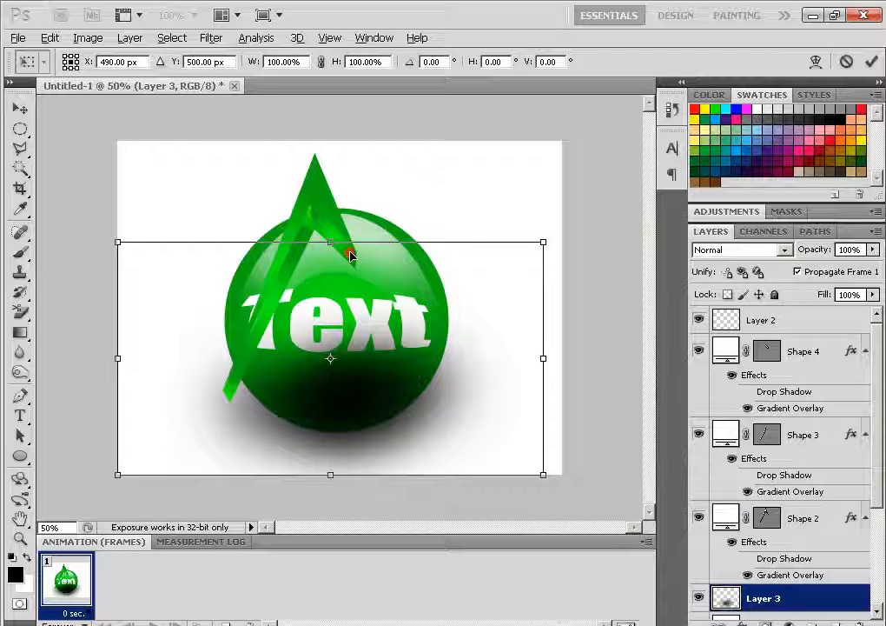
{"action": "left_click_drag", "start_coordinate": [330, 244], "coordinate": [335, 387]}
{"action": "mouse_move", "coordinate": [358, 431]}
{"action": "left_mouse_down"}
{"action": "mouse_move", "coordinate": [352, 421]}
{"action": "mouse_move", "coordinate": [370, 437]}
{"action": "left_mouse_up"}
{"action": "key", "text": "ctrl+z"}
{"action": "left_click_drag", "start_coordinate": [330, 373], "coordinate": [328, 368]}
{"action": "key", "text": "Return"}
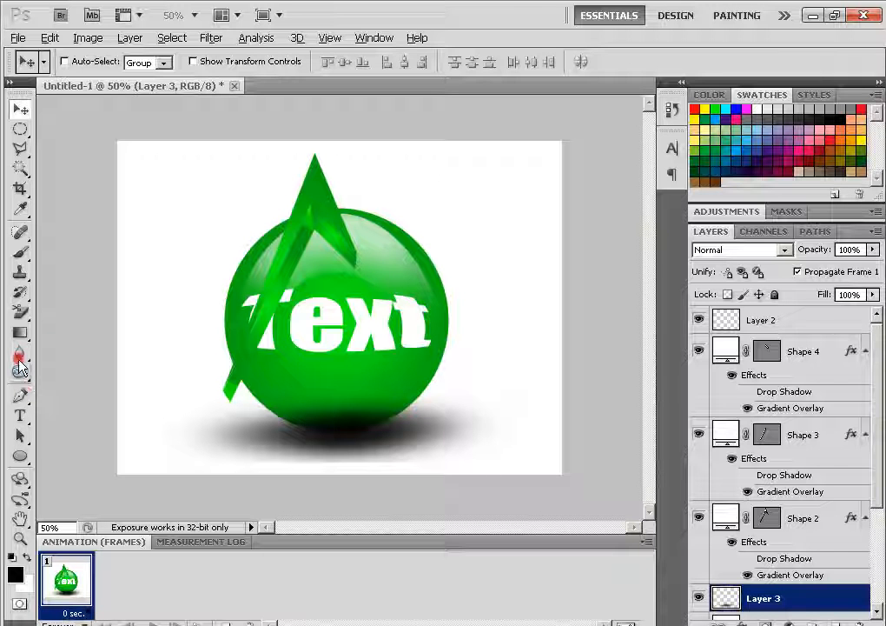
{"action": "left_click", "coordinate": [20, 353]}
{"action": "left_click", "coordinate": [22, 336]}
{"action": "left_click", "coordinate": [21, 350]}
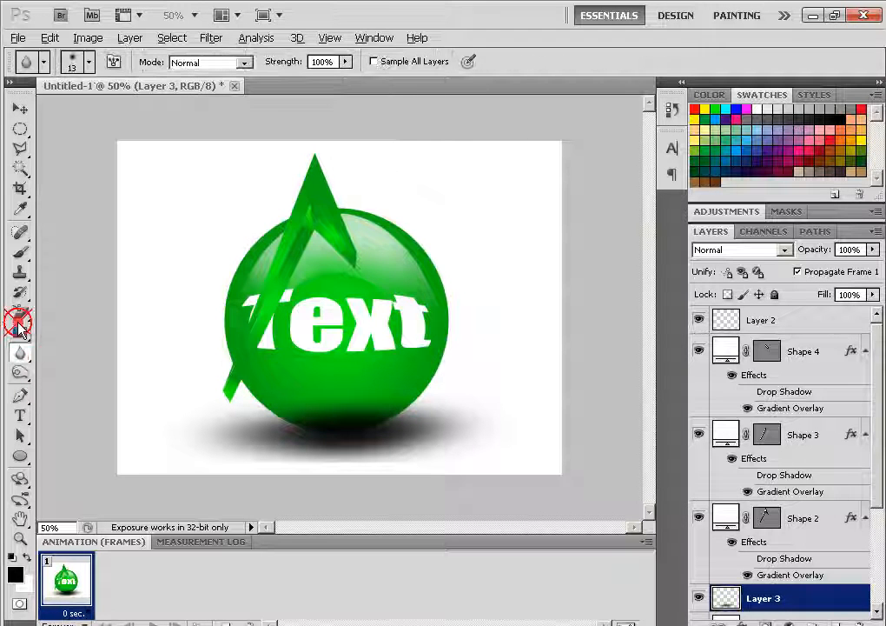
{"action": "left_click", "coordinate": [19, 318]}
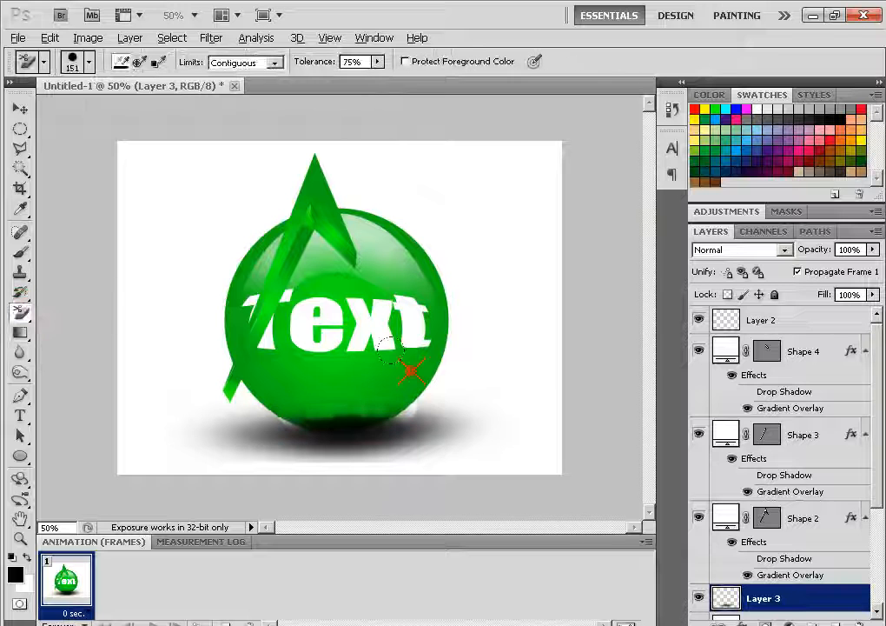
{"action": "left_click", "coordinate": [20, 252]}
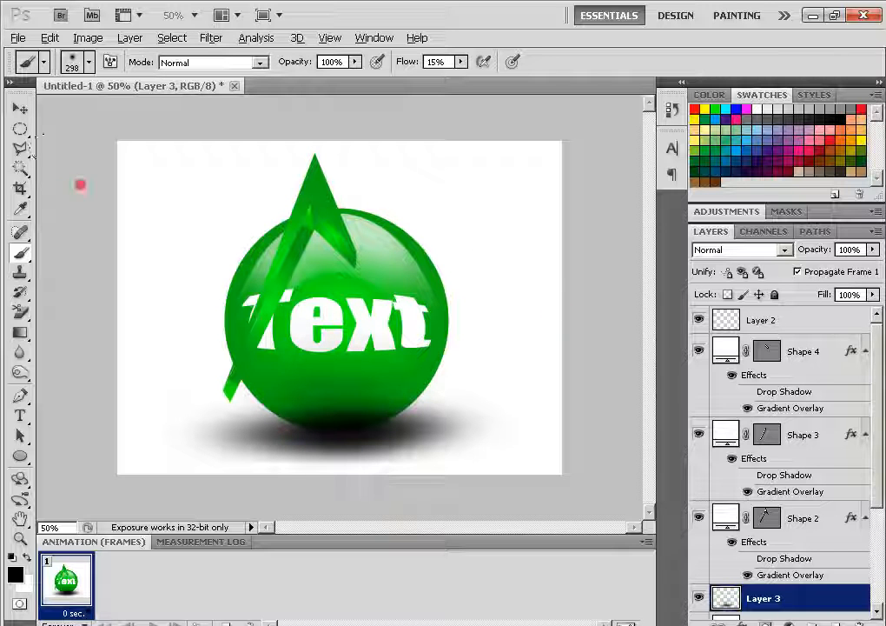
{"action": "left_click", "coordinate": [20, 129]}
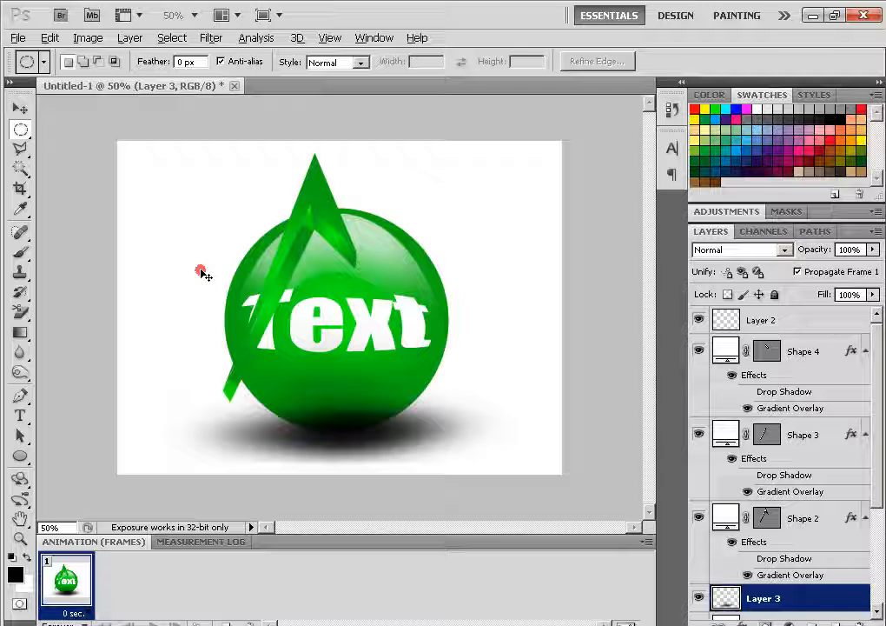
{"action": "key", "text": "ctrl+plus"}
{"action": "key", "text": "ctrl+minus"}
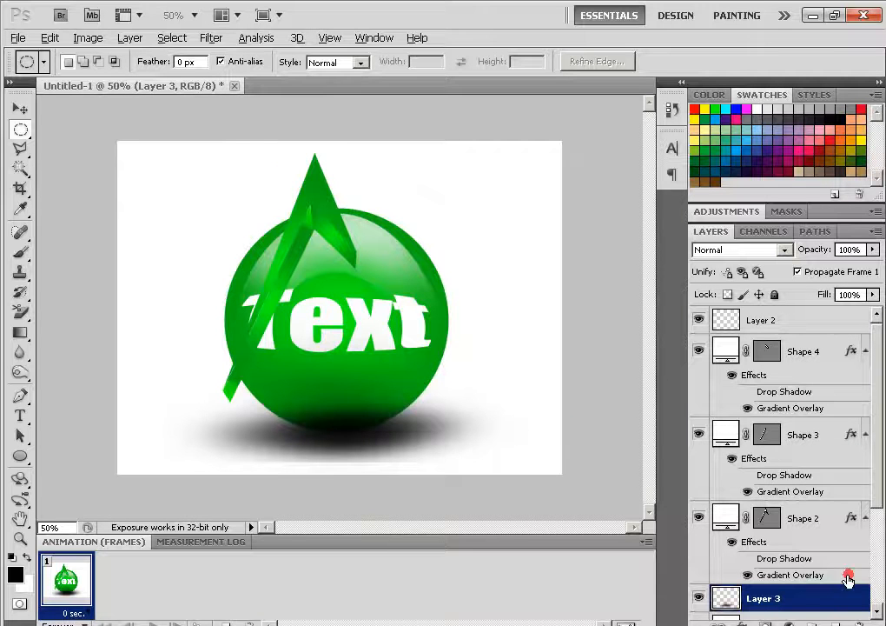
- Move the shadow layer beneath the Shape 1 layer, directly above the background
{"action": "scroll", "coordinate": [808, 606], "scroll_direction": "down", "scroll_amount": 2}
{"action": "left_click_drag", "start_coordinate": [792, 569], "coordinate": [797, 610]}
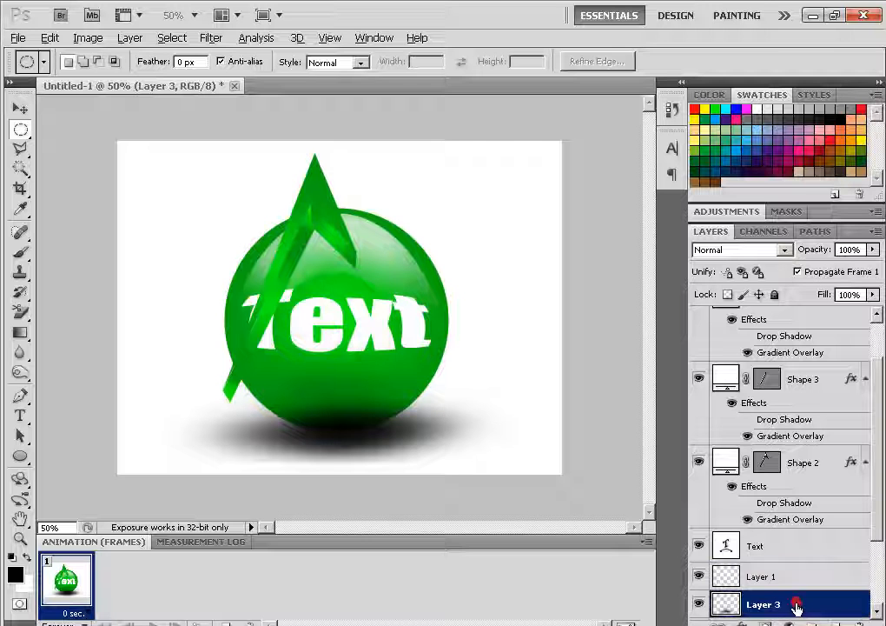
{"action": "scroll", "coordinate": [797, 600], "scroll_direction": "down", "scroll_amount": 4}
{"action": "left_click_drag", "start_coordinate": [762, 502], "coordinate": [785, 579]}
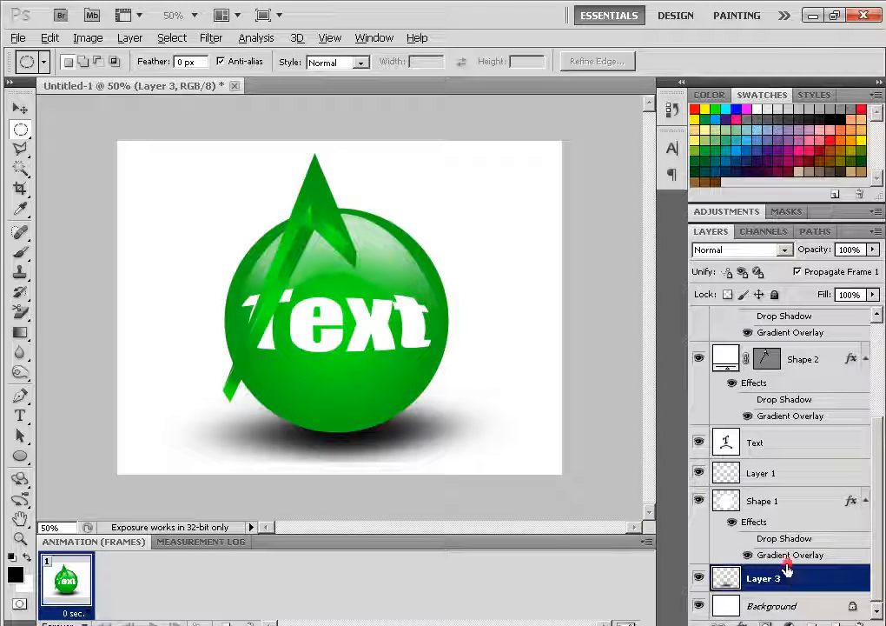
- Select the sphere's outline on the Shape 1 layer with the Magic Wand
{"action": "left_click", "coordinate": [786, 511]}
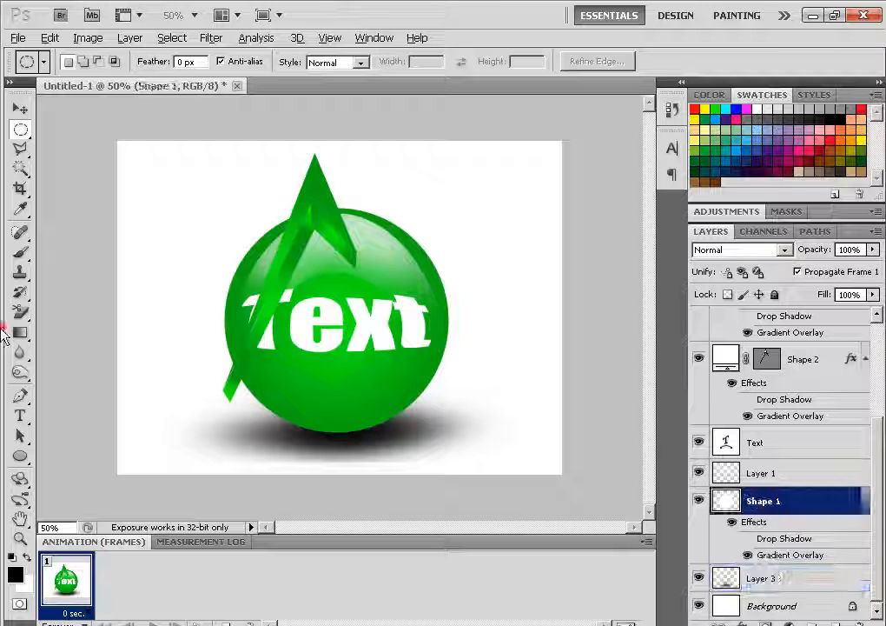
{"action": "left_click", "coordinate": [22, 251]}
{"action": "left_click", "coordinate": [20, 168]}
{"action": "left_click", "coordinate": [270, 349]}
- Add a new layer above Shape 1 and brush soft black shading along the sphere's lower edge inside the selection
{"action": "left_click", "coordinate": [16, 253]}
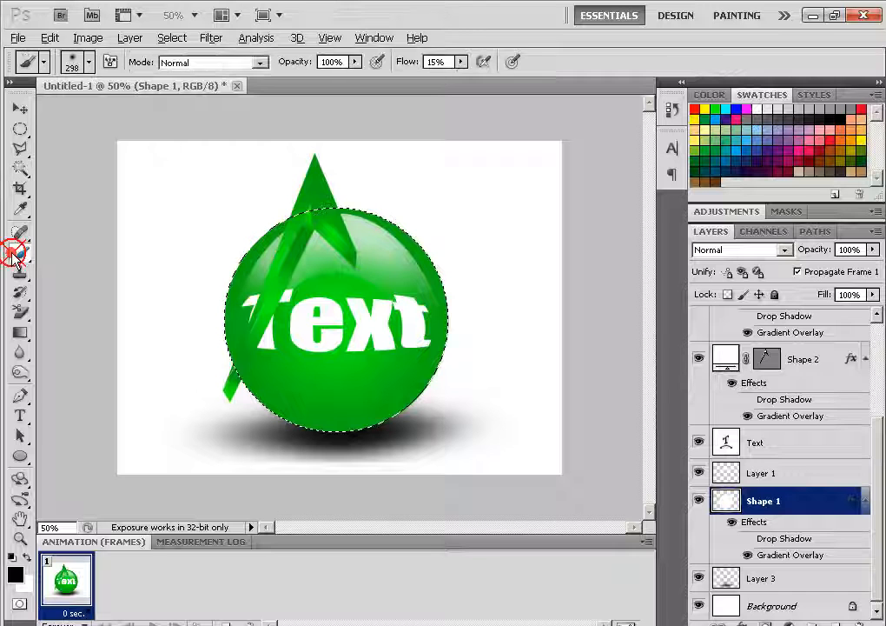
{"action": "left_click", "coordinate": [314, 437]}
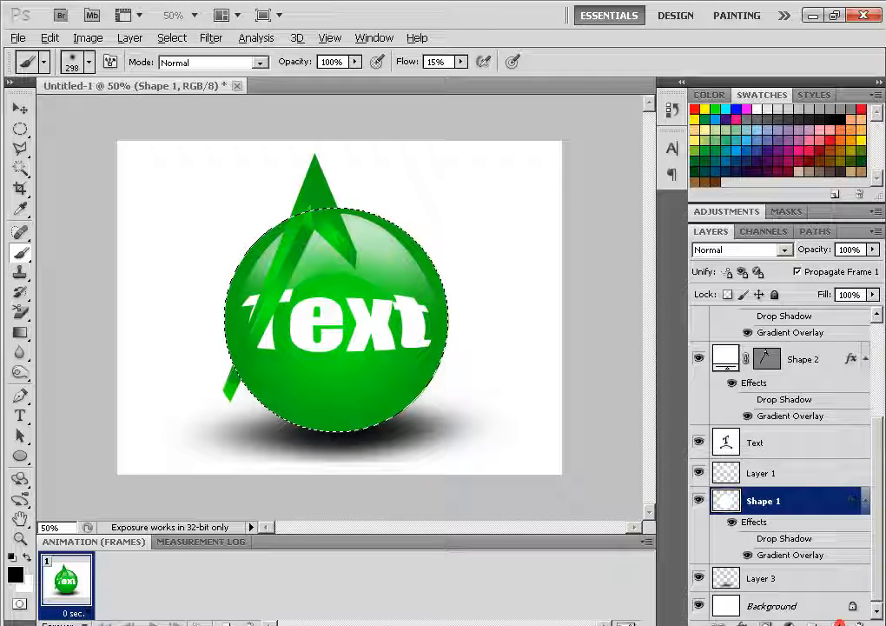
{"action": "left_click", "coordinate": [839, 622]}
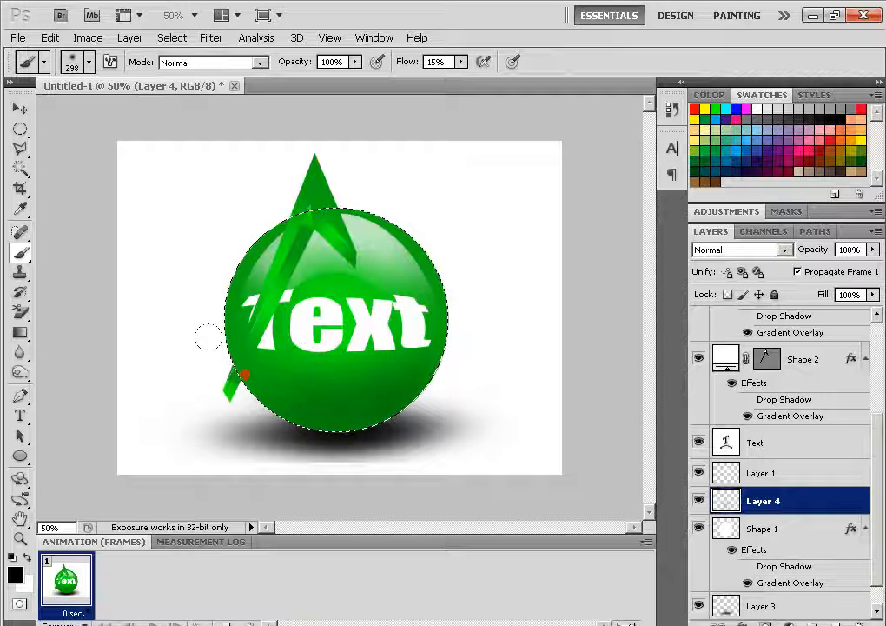
{"action": "left_click", "coordinate": [19, 128]}
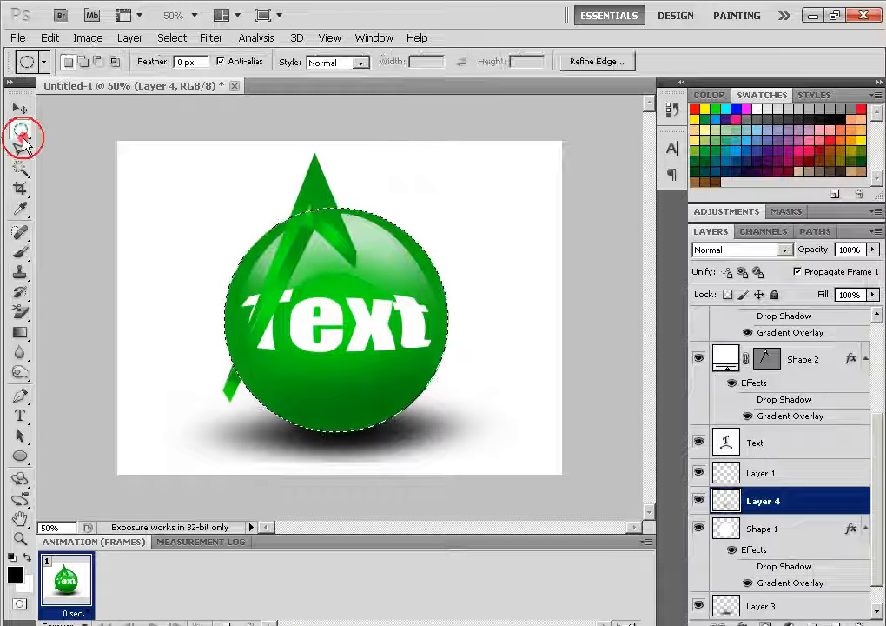
{"action": "left_click", "coordinate": [19, 252]}
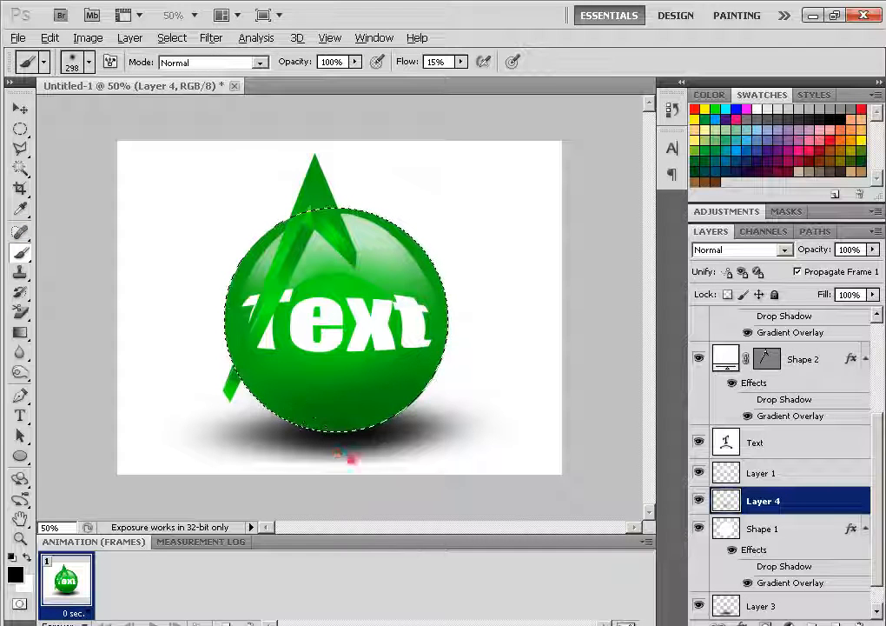